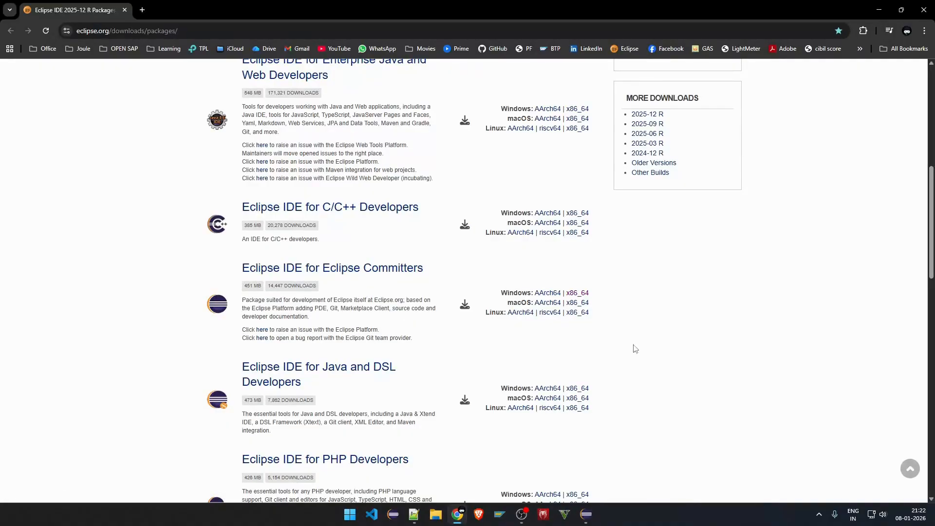
pyautogui.click(580, 295)
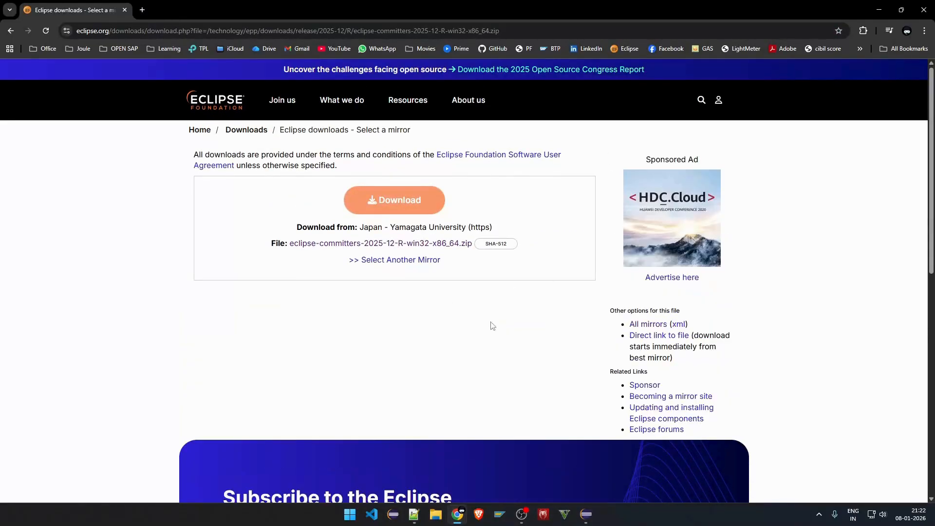
pyautogui.click(403, 203)
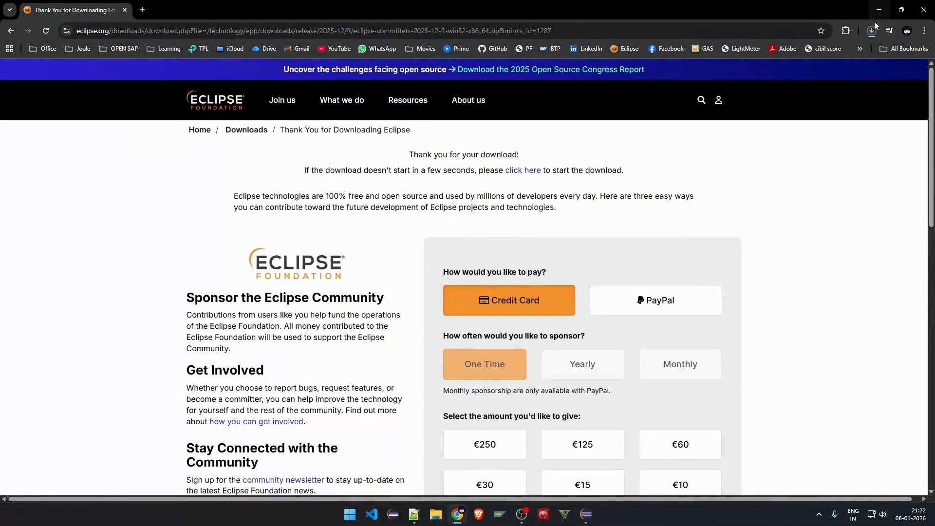
pyautogui.click(871, 34)
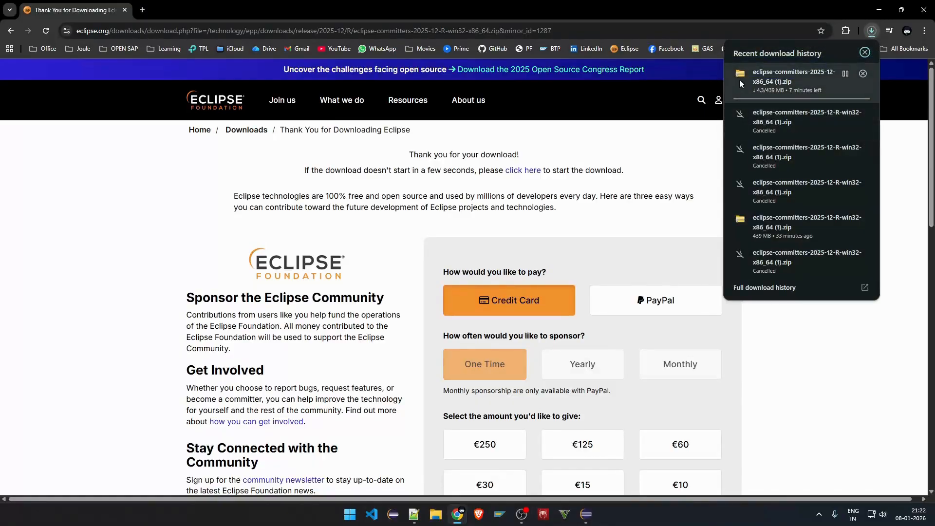
pyautogui.click(863, 74)
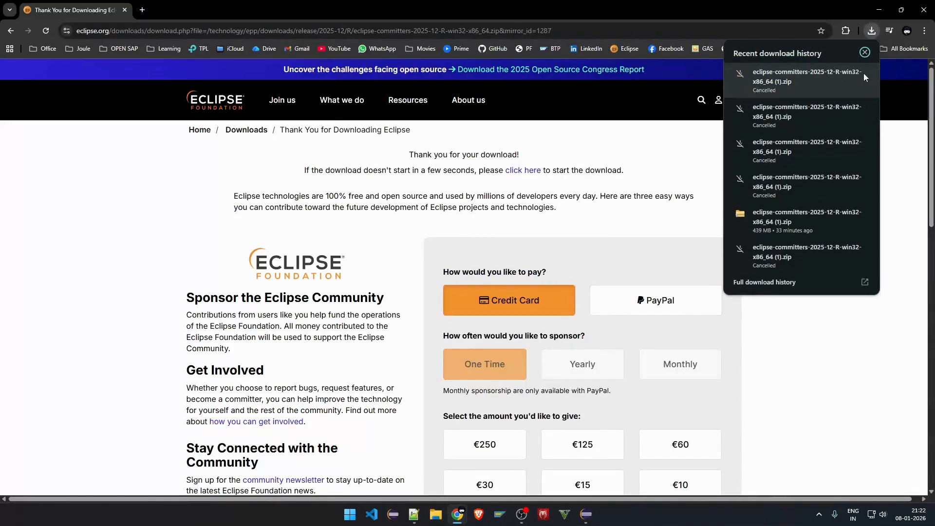
# - Start Eclipse from the extracted eclipse-committers-2025-12-R-win32-x86_64 folder in Downloads and launch it with the suggested Workspace directory
pyautogui.click(436, 515)
pyautogui.click(36, 141)
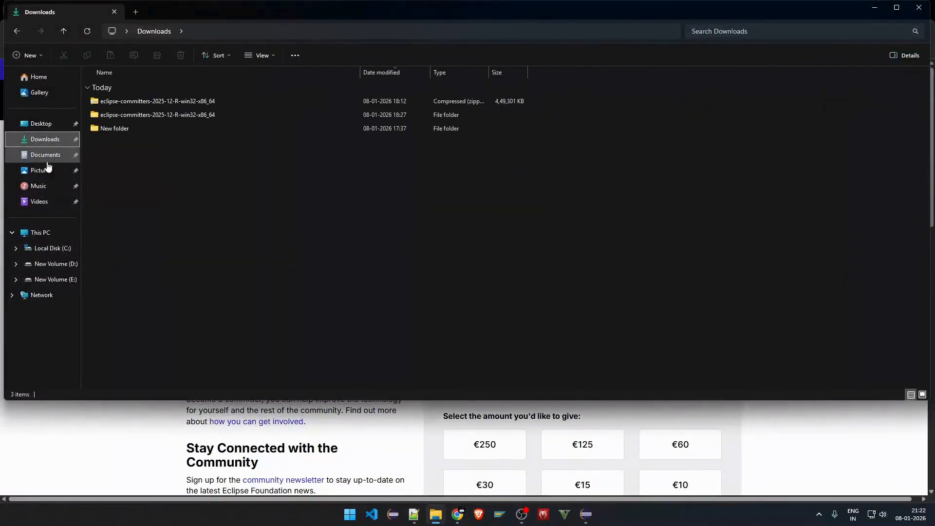
pyautogui.doubleClick(130, 116)
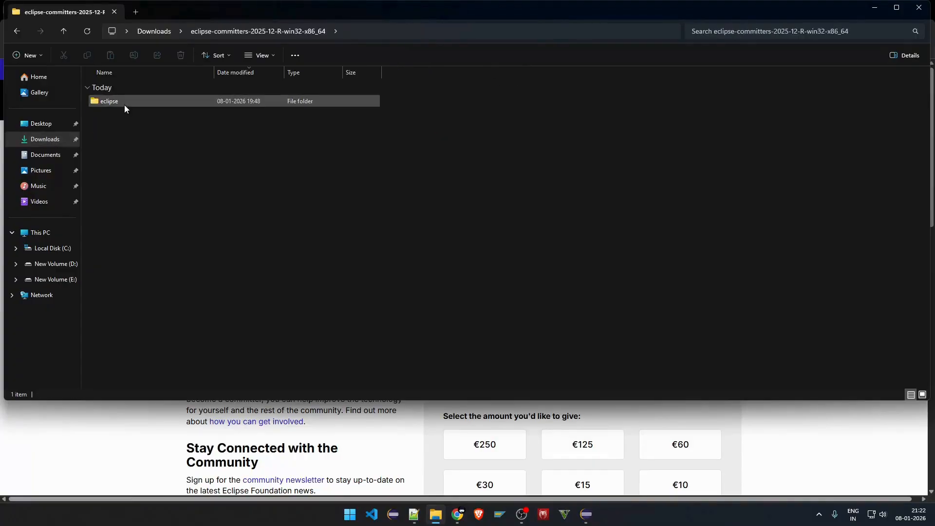
pyautogui.doubleClick(124, 104)
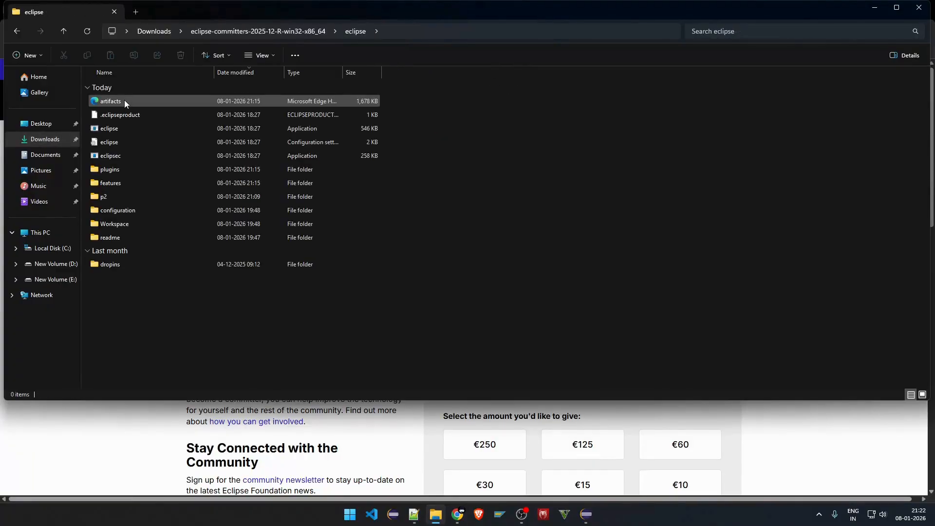
pyautogui.doubleClick(122, 130)
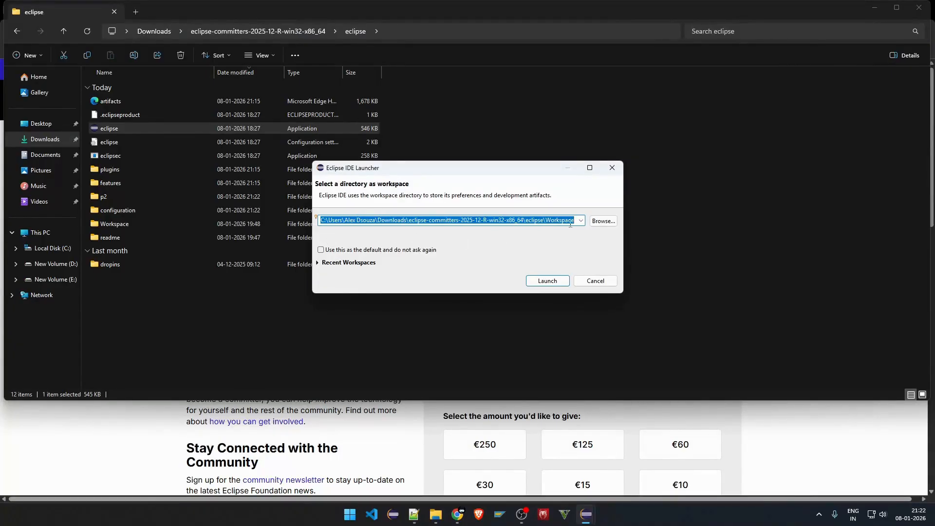
pyautogui.click(549, 281)
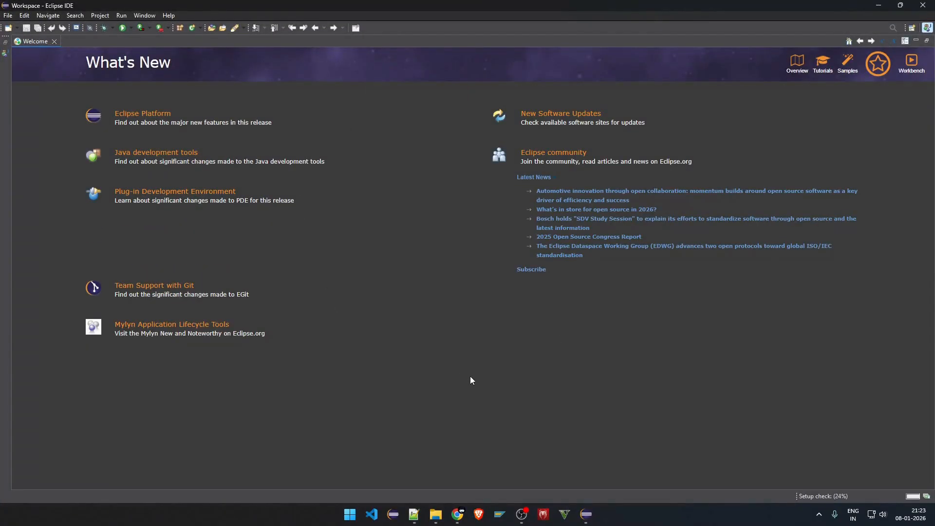
pyautogui.click(170, 16)
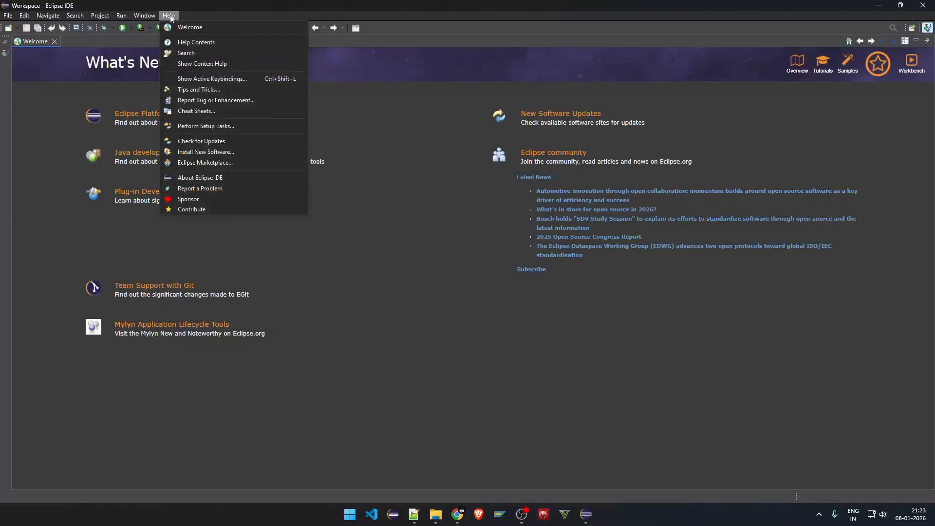
pyautogui.click(207, 152)
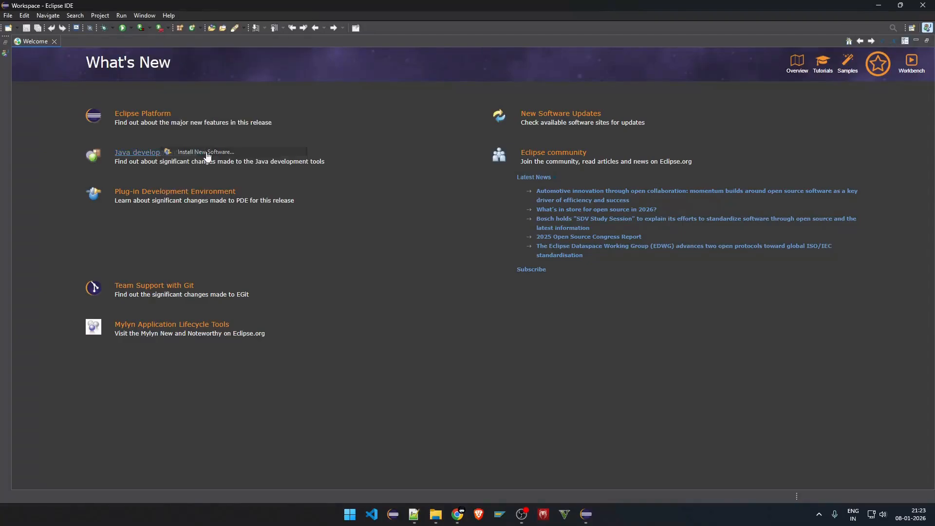
pyautogui.click(414, 515)
pyautogui.click(405, 163)
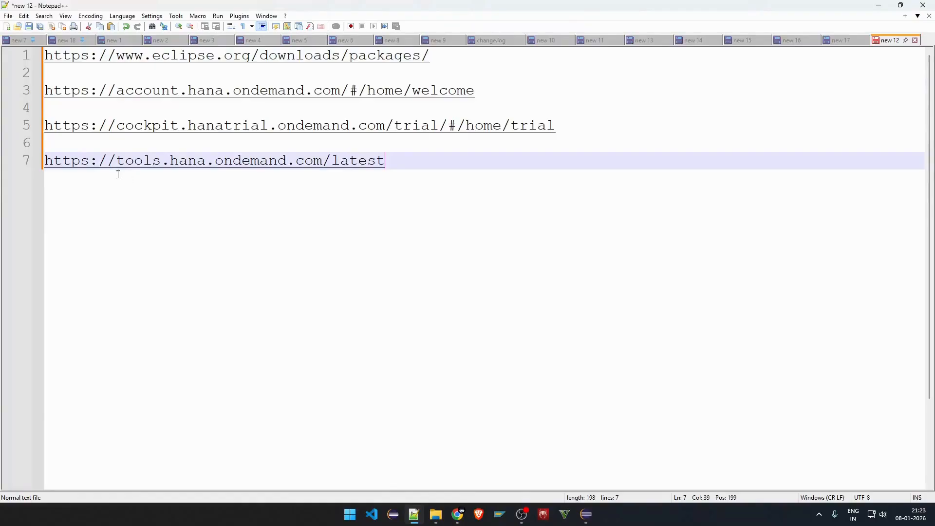
pyautogui.hotkey('shift', 'Home')
pyautogui.hotkey('ctrl', 'c')
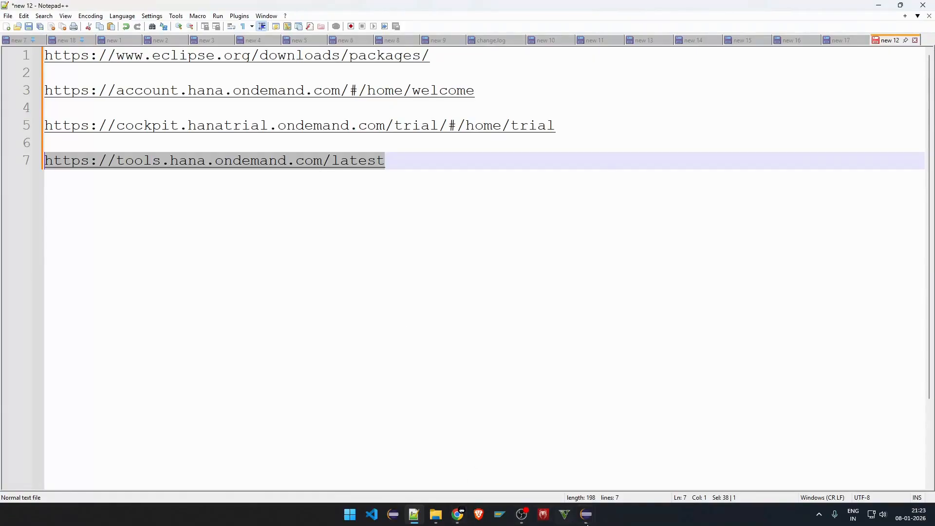
pyautogui.click(586, 515)
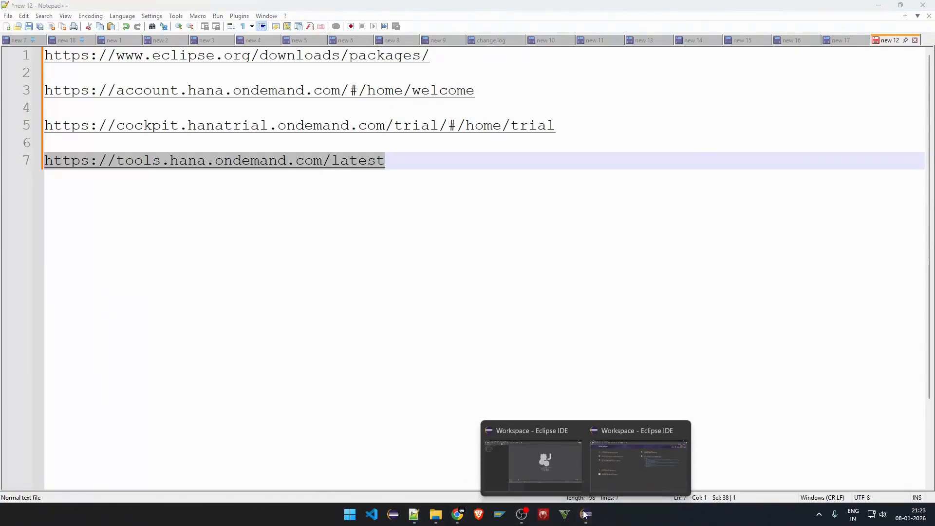
pyautogui.click(611, 475)
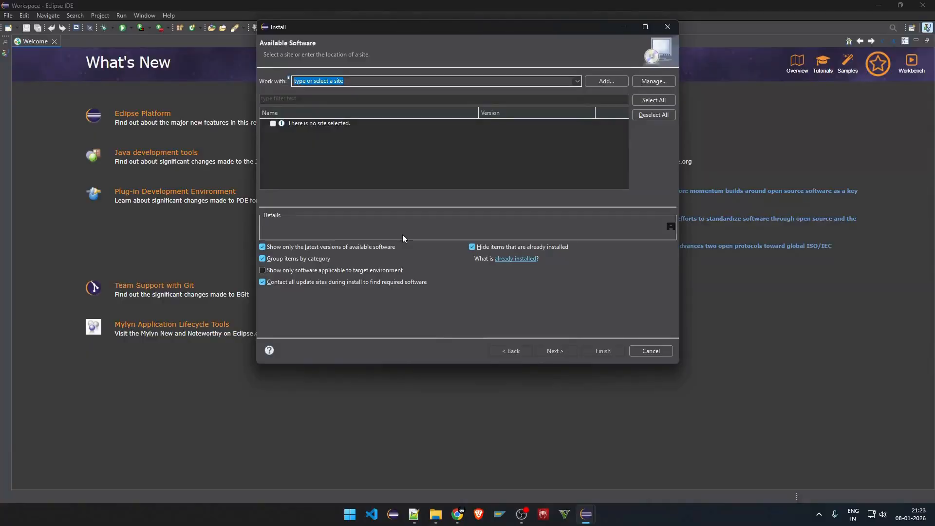
pyautogui.hotkey('ctrl', 'v')
pyautogui.press('Return')
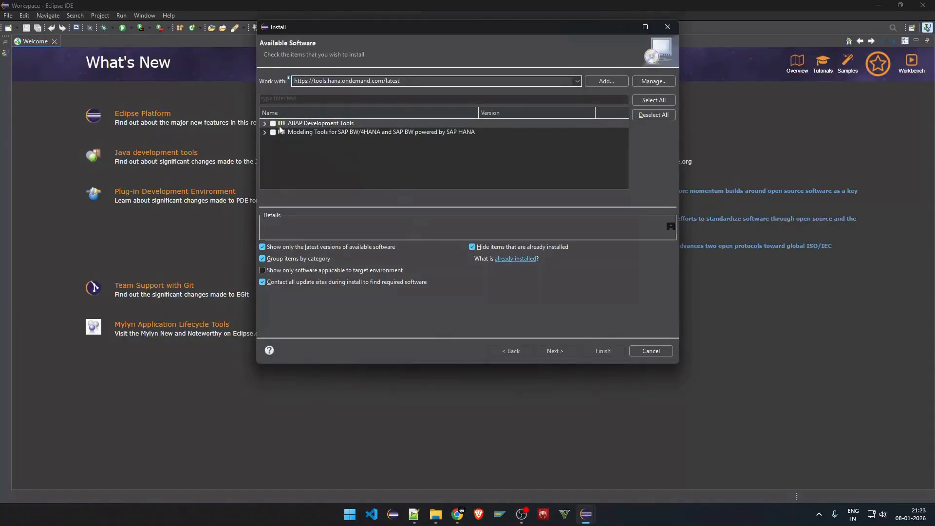
# - Select ABAP Development Tools, accept the install details to start the installation, and leave the Eclipse window
pyautogui.click(274, 124)
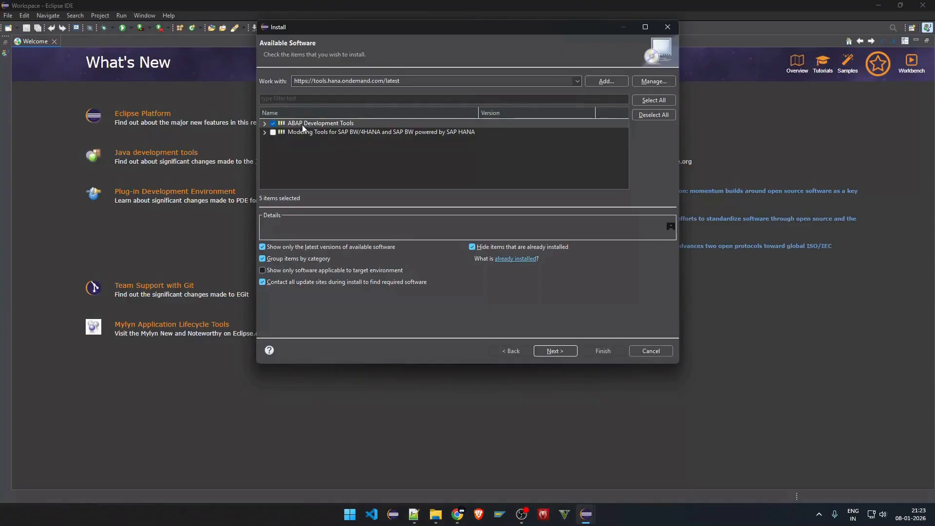
pyautogui.click(539, 351)
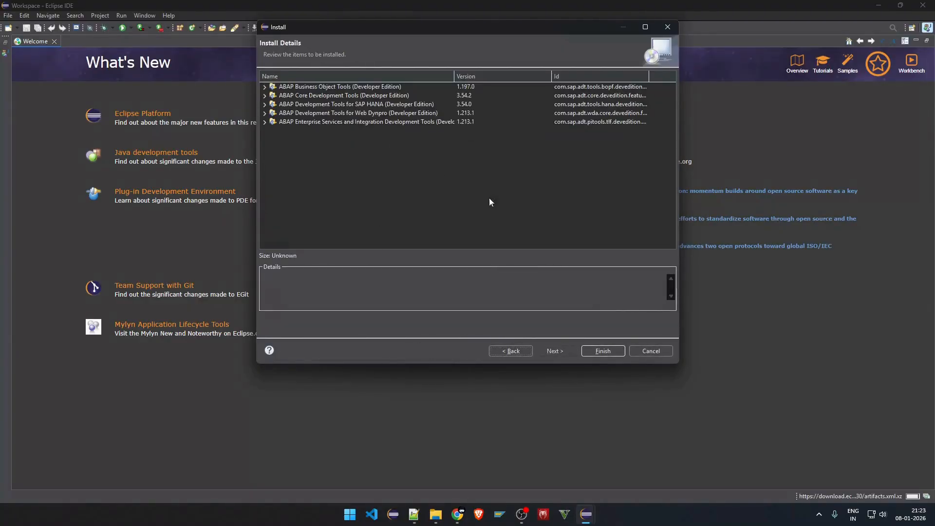
pyautogui.click(587, 350)
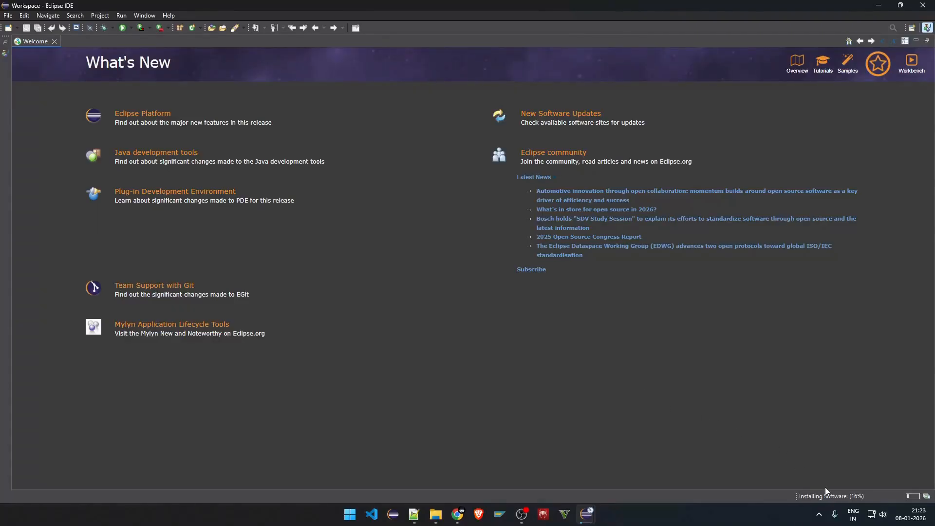
pyautogui.click(926, 6)
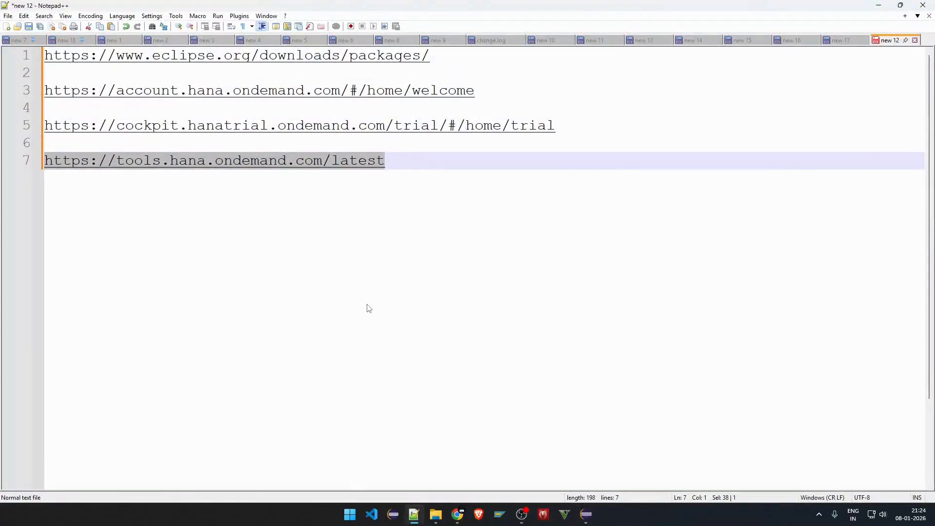
# - Open the account.hana.ondemand.com welcome link from the notes in Chrome, view the SAP BTP trial registration, and return to the welcome page
pyautogui.doubleClick(235, 93)
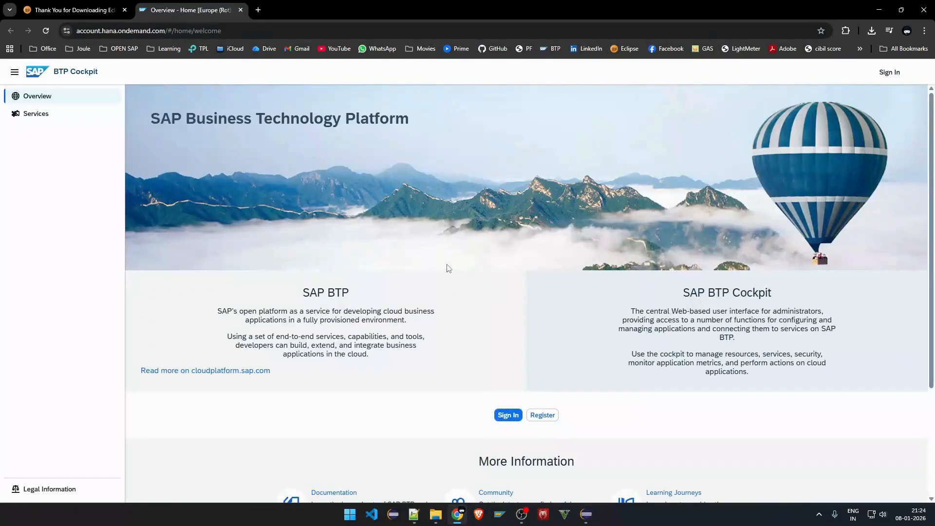
pyautogui.scroll(-1, 646, 398)
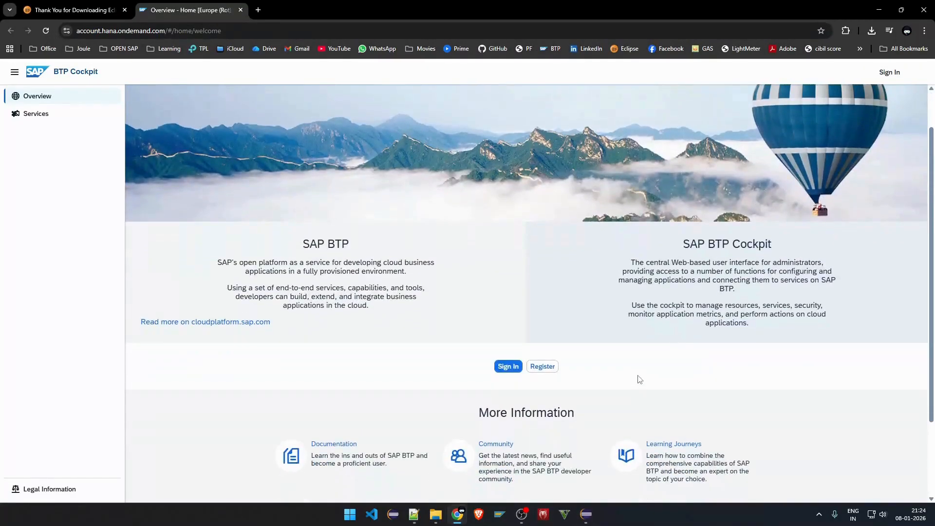
pyautogui.click(550, 373)
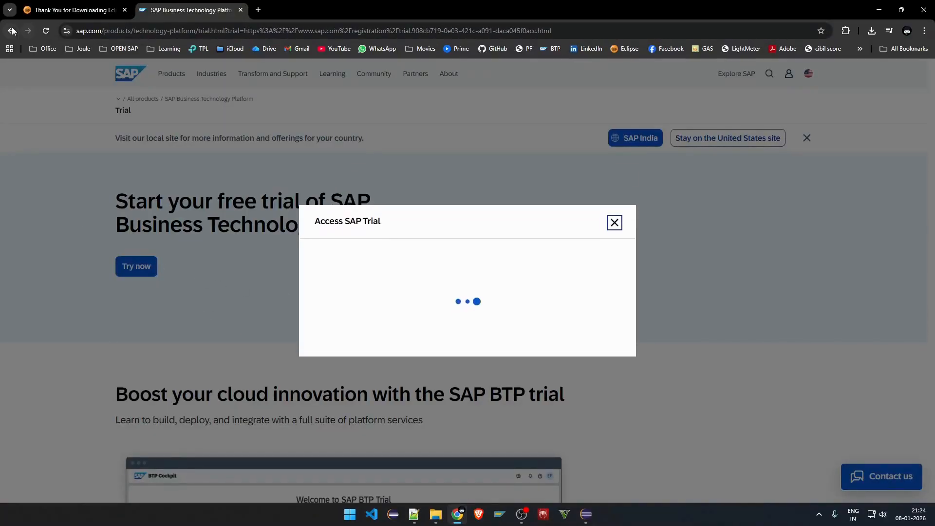
pyautogui.click(615, 220)
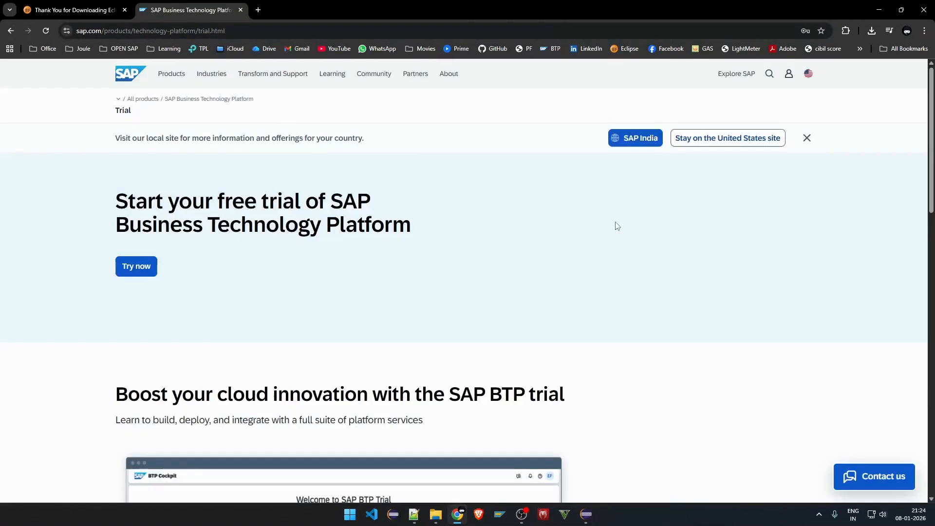
pyautogui.click(10, 30)
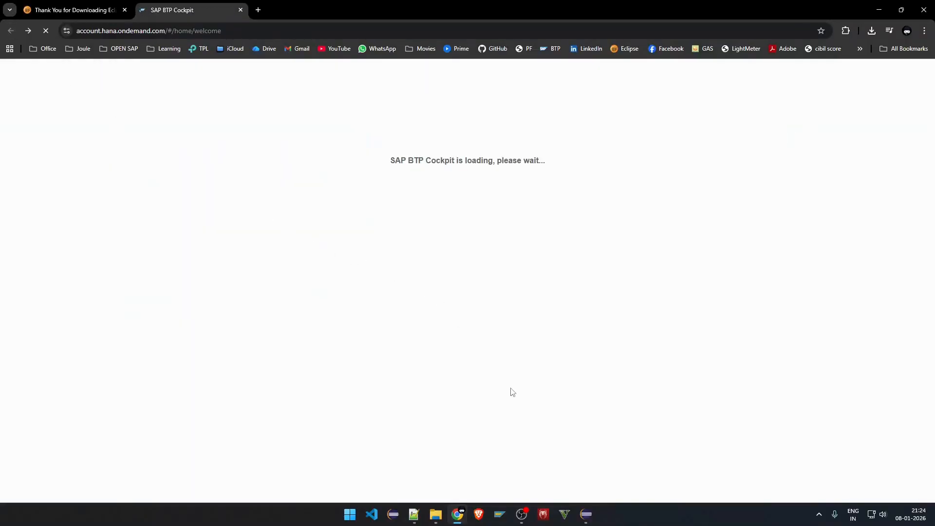
# - Open the cockpit.hanatrial.ondemand.com trial link from the Notepad++ notes in Chrome and close the earlier BTP Cockpit tab
pyautogui.click(417, 517)
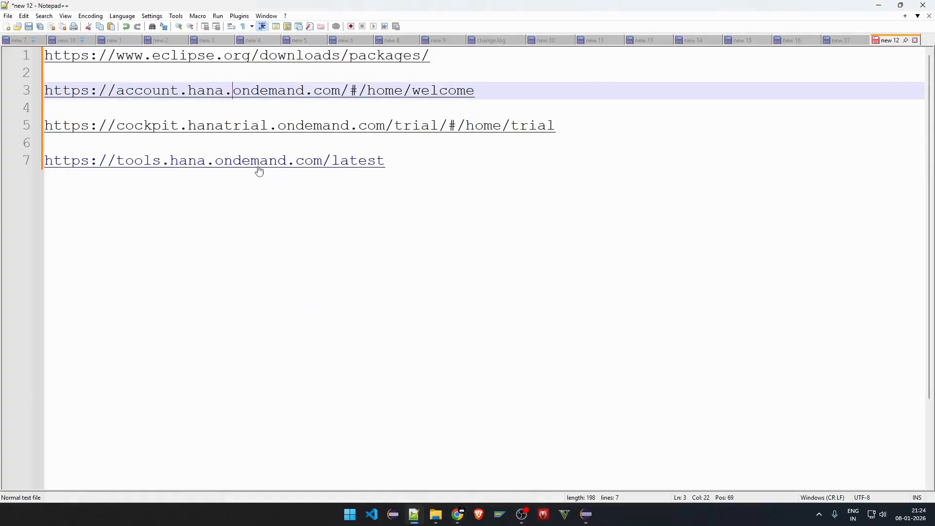
pyautogui.doubleClick(386, 128)
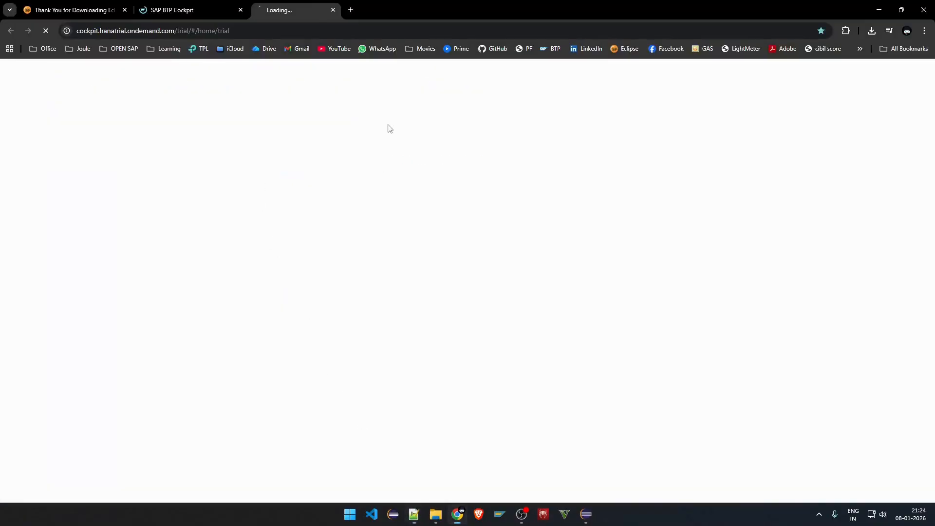
pyautogui.click(239, 10)
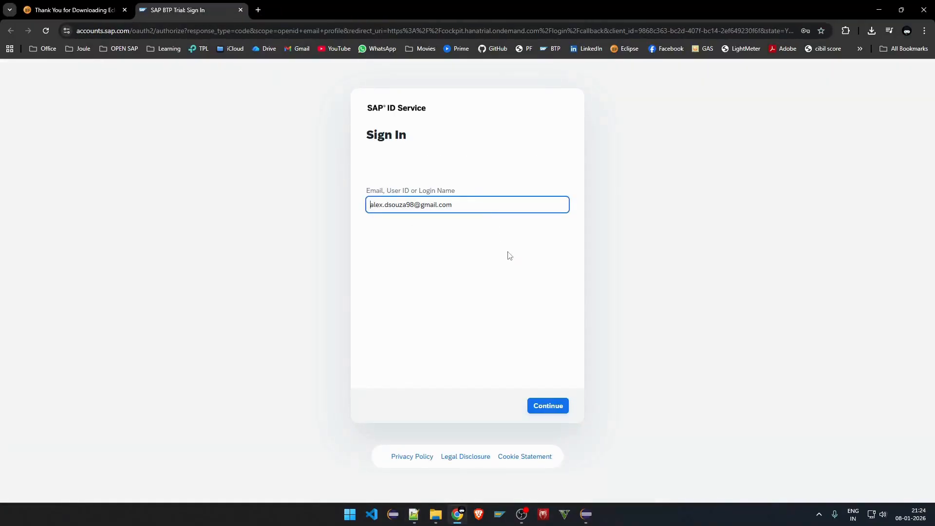
# - Sign in to the SAP BTP trial through SAP ID Service using the saved account e-mail
pyautogui.click(501, 208)
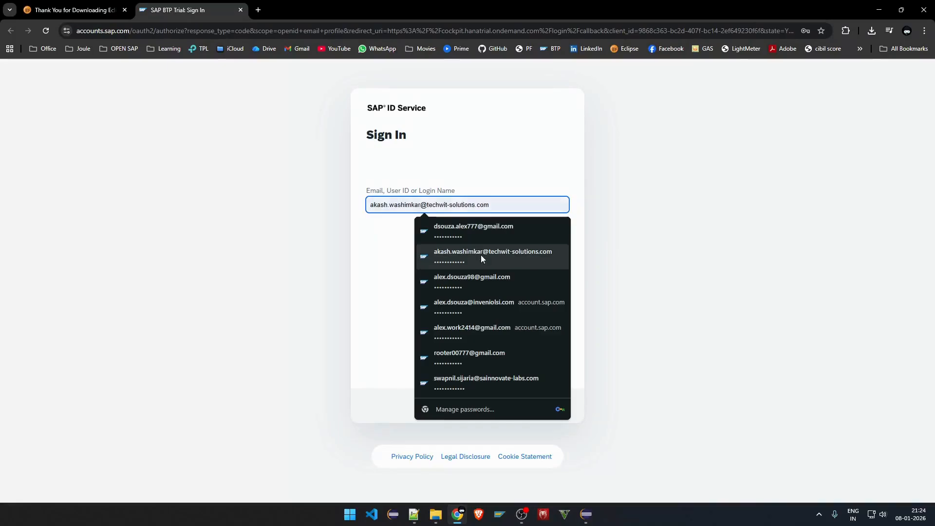
pyautogui.click(474, 229)
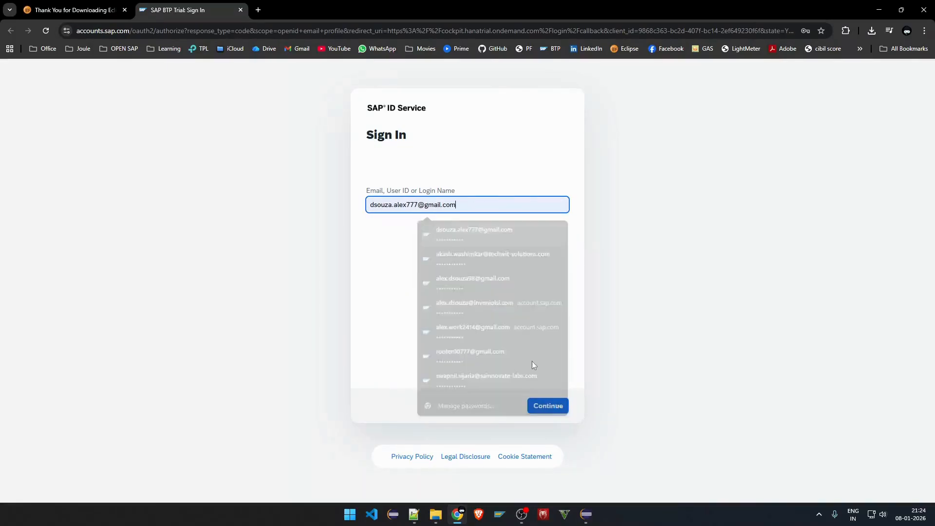
pyautogui.click(547, 407)
pyautogui.click(560, 408)
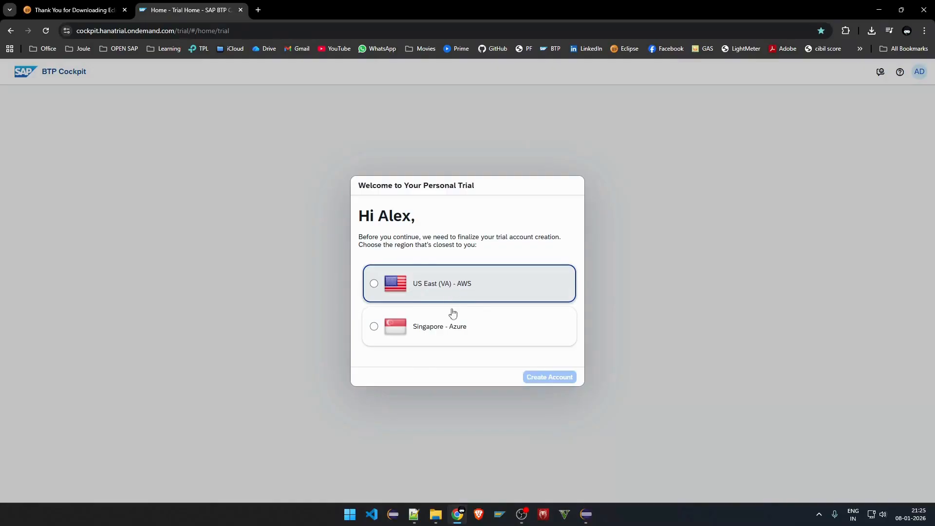
# - Create the personal trial account in the US East (VA) - AWS region and continue past the completed account setup
pyautogui.click(374, 284)
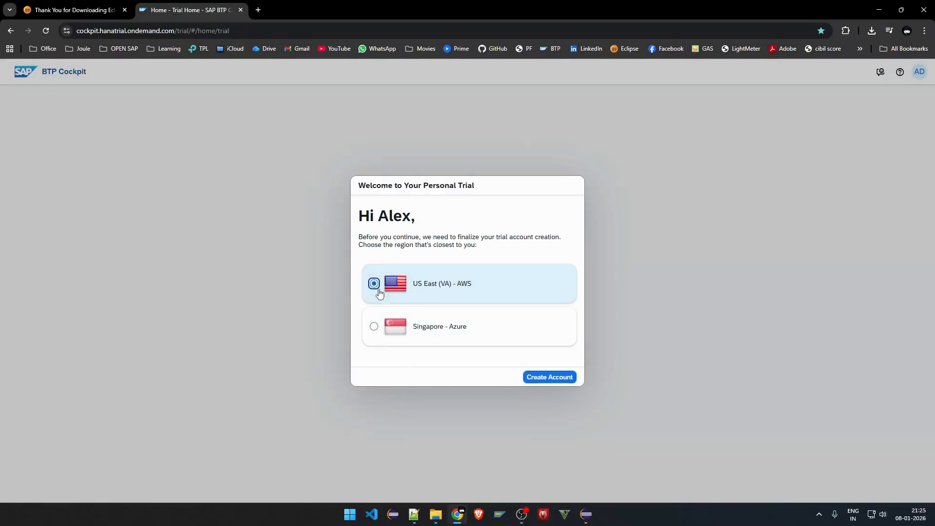
pyautogui.click(541, 379)
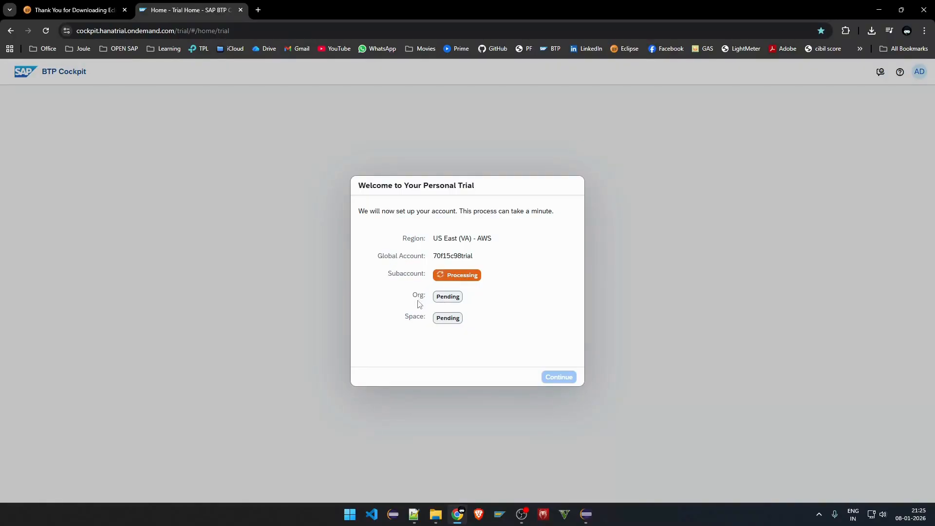
pyautogui.doubleClick(388, 274)
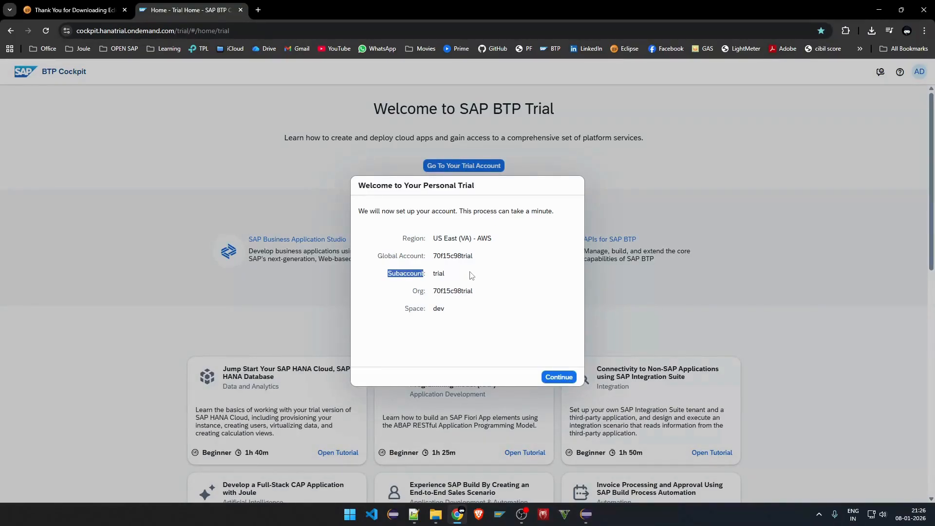
pyautogui.click(559, 377)
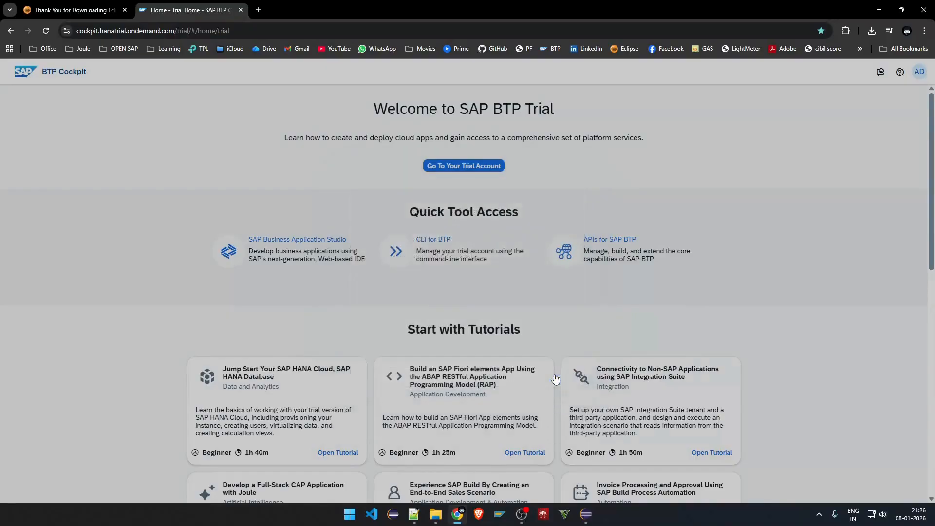
# - Sign out of the SAP BTP trial and sign back in with the saved account e-mail and password to reach the trial account
pyautogui.click(468, 168)
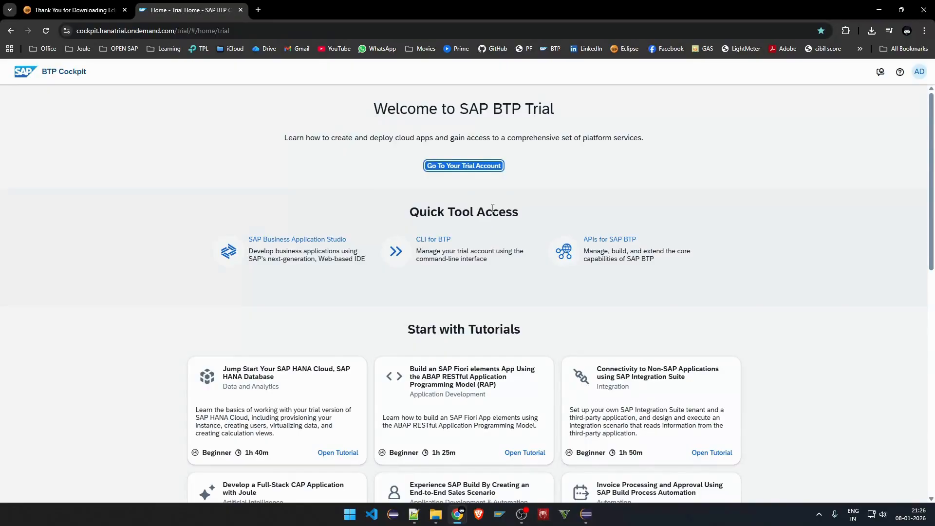
pyautogui.click(919, 71)
pyautogui.click(900, 199)
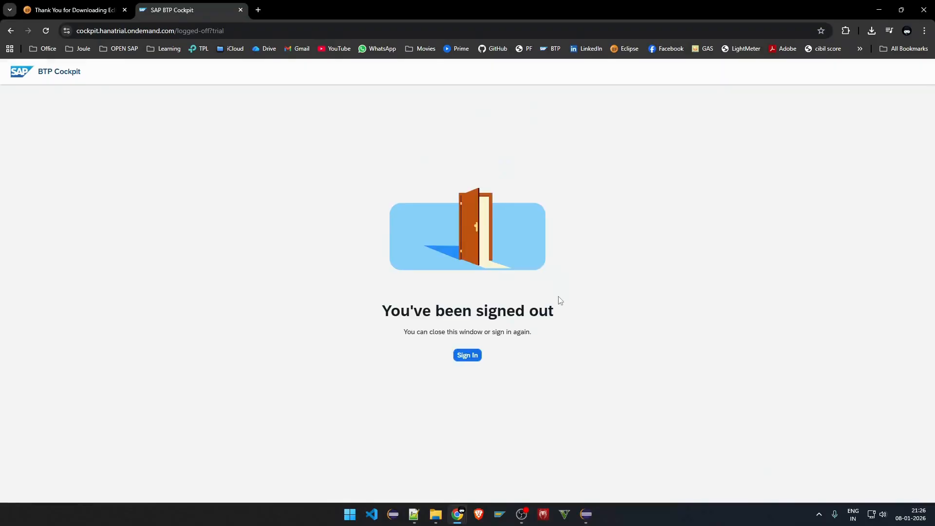
pyautogui.click(467, 356)
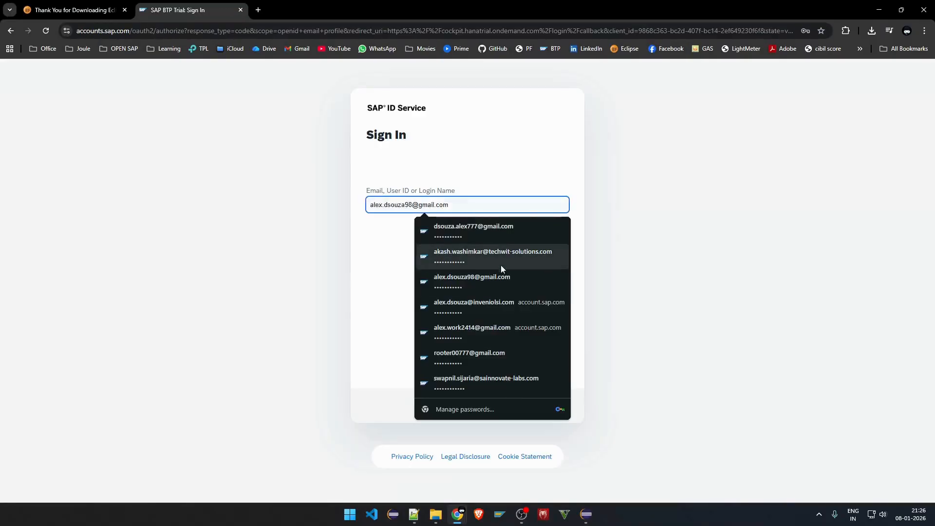
pyautogui.click(509, 238)
pyautogui.click(556, 409)
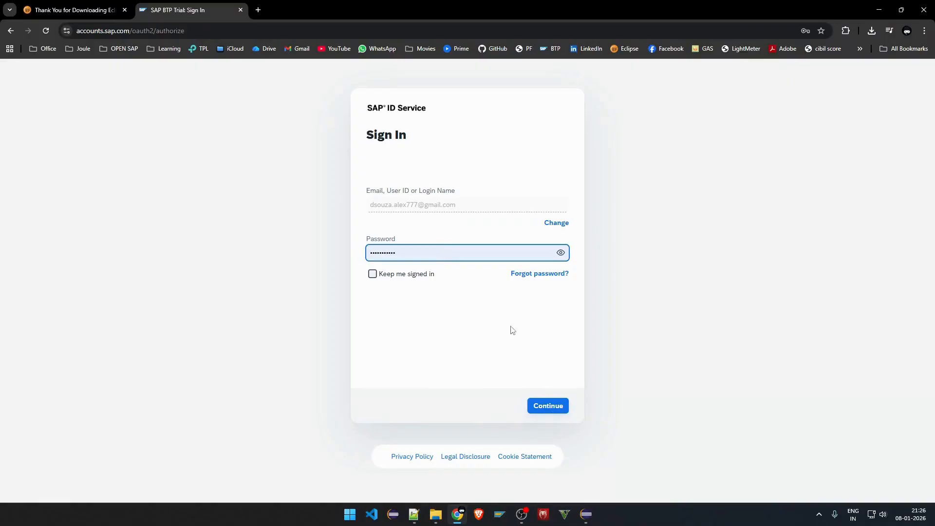
pyautogui.click(536, 404)
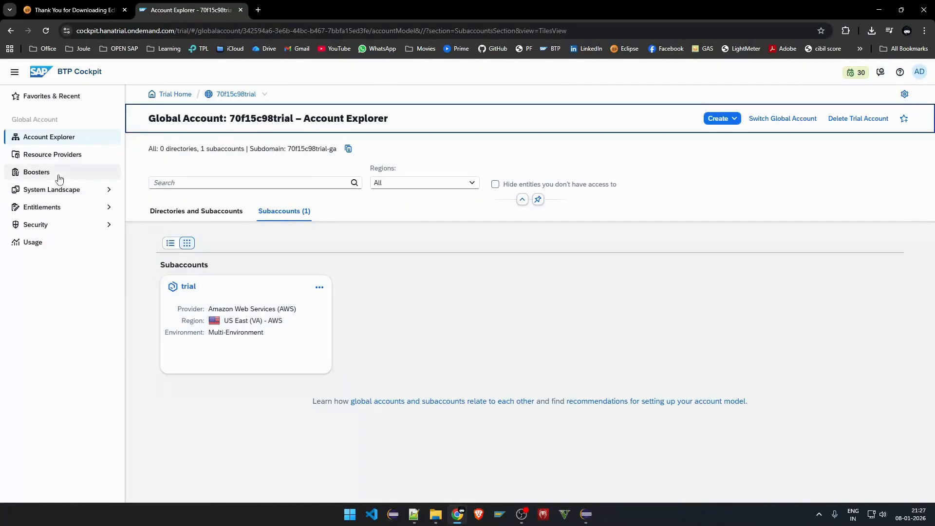
# - Run the Prepare an Account for ABAP Trial booster in the trial global account and download the service key
pyautogui.click(26, 175)
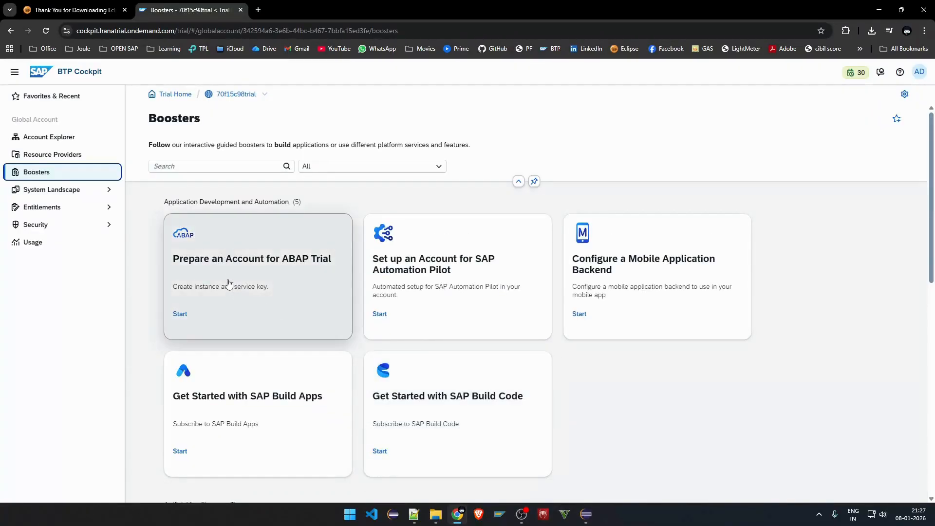
pyautogui.click(301, 267)
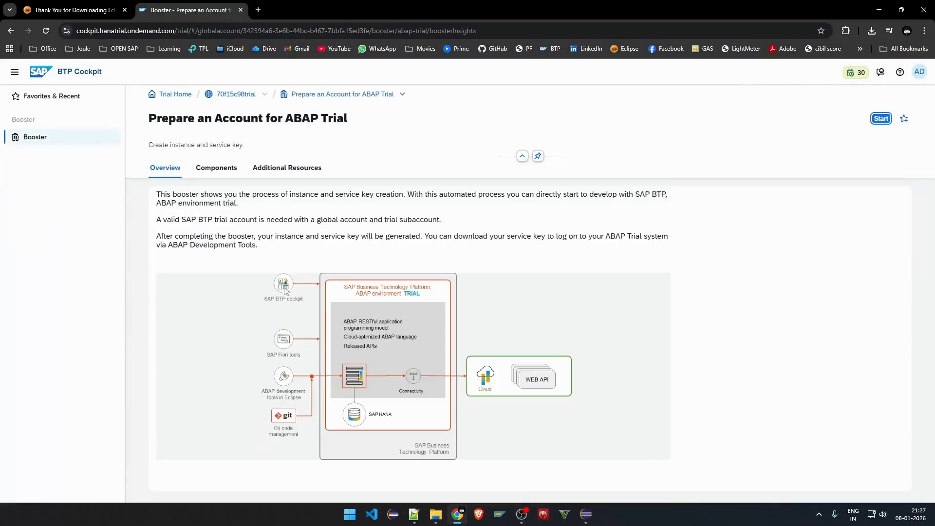
pyautogui.click(882, 119)
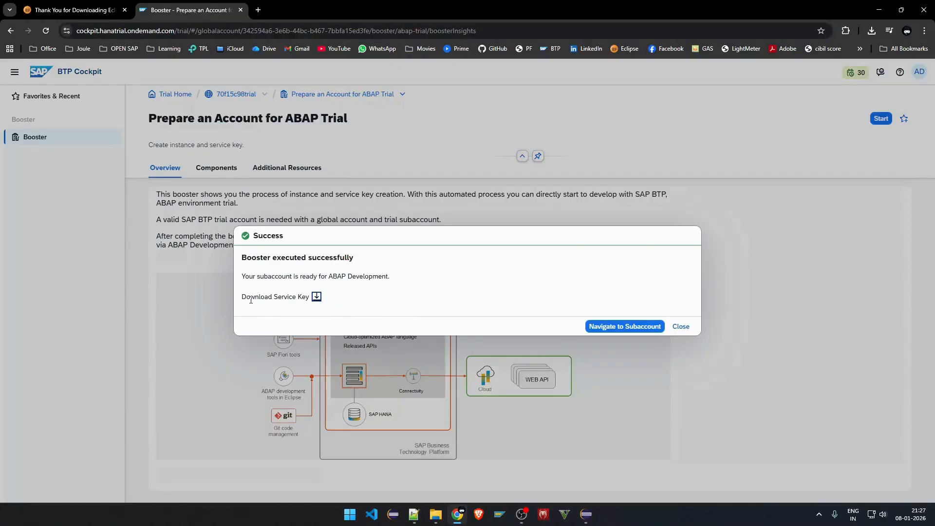
pyautogui.moveTo(243, 299); pyautogui.dragTo(310, 298)
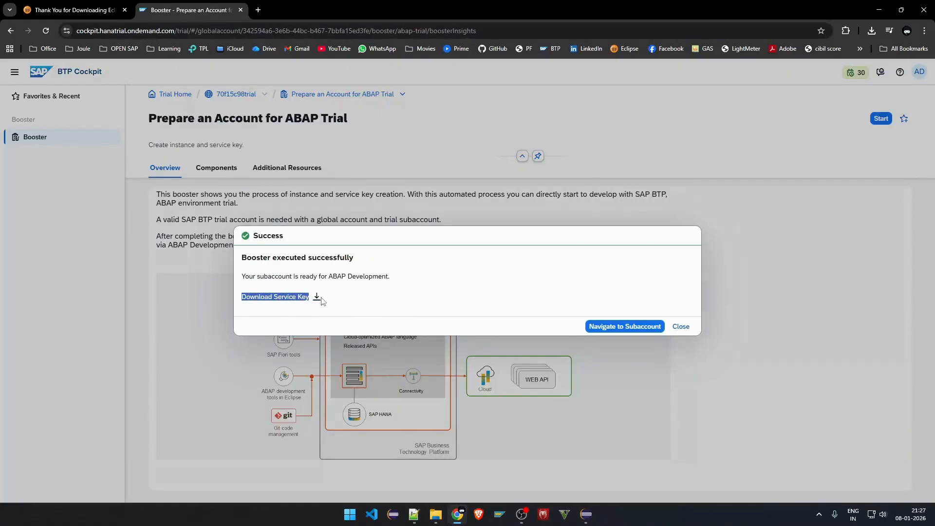
pyautogui.click(317, 297)
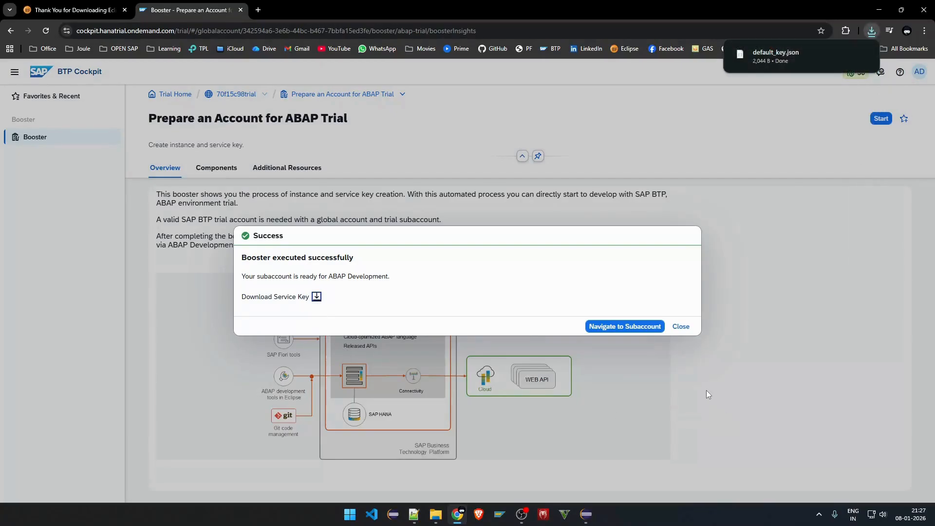
# - Switch to the already running Eclipse IDE and open the ABAP perspective
pyautogui.click(393, 515)
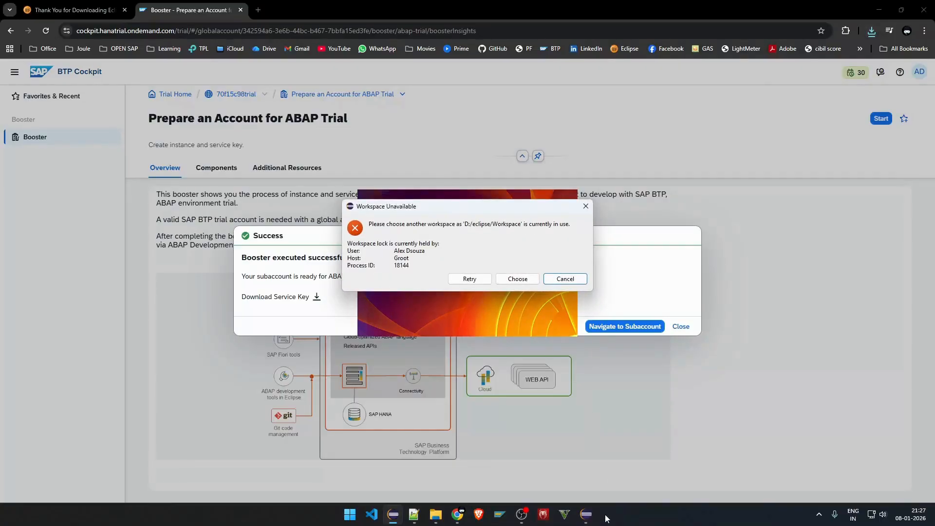
pyautogui.click(590, 515)
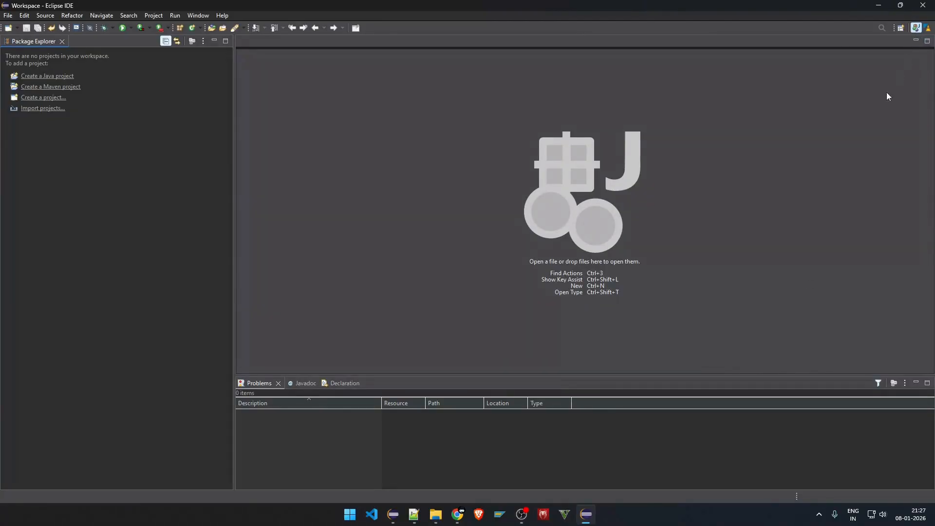
pyautogui.click(903, 29)
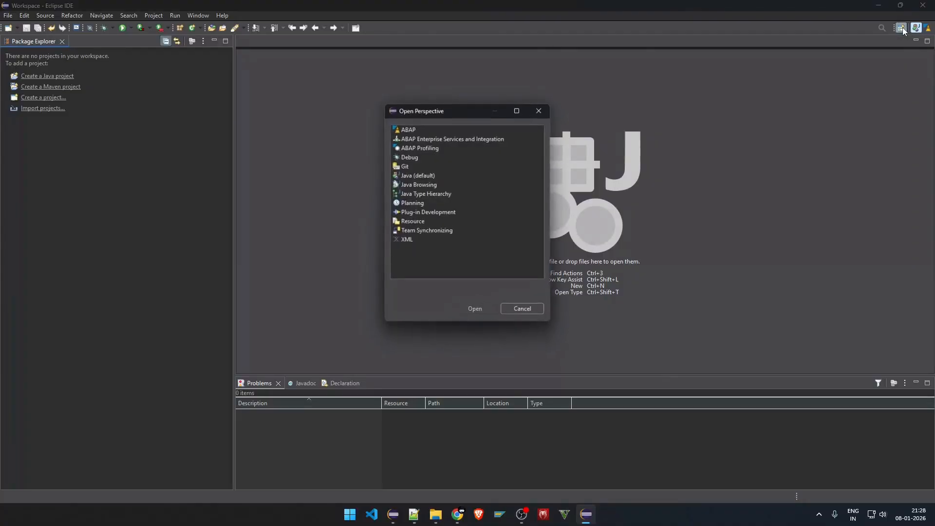
pyautogui.click(410, 129)
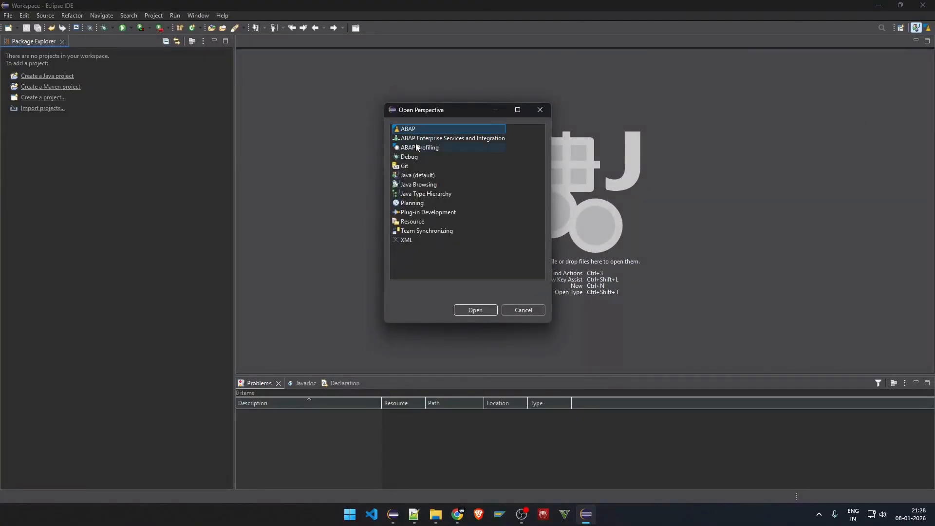
pyautogui.click(472, 313)
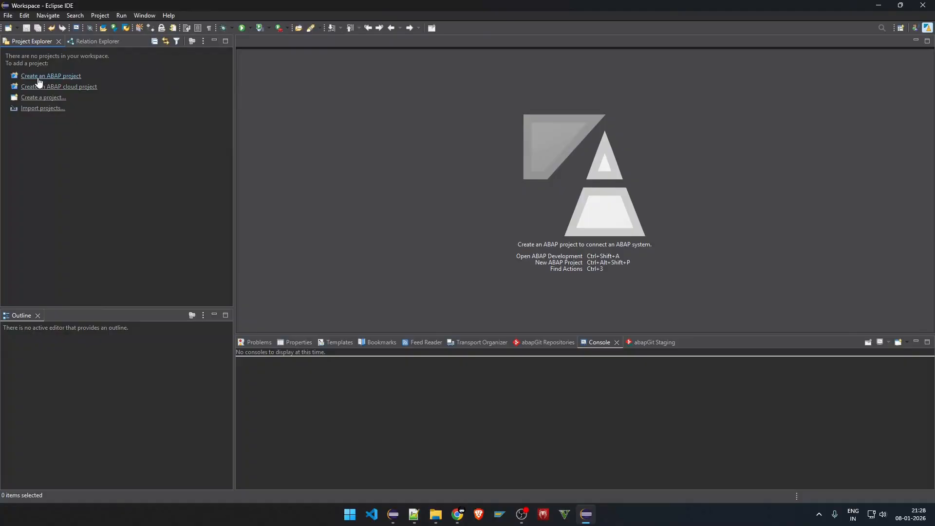
# - Start a new ABAP cloud project and import the default_key service key from Downloads to extract the service instance URL
pyautogui.click(68, 77)
pyautogui.click(580, 46)
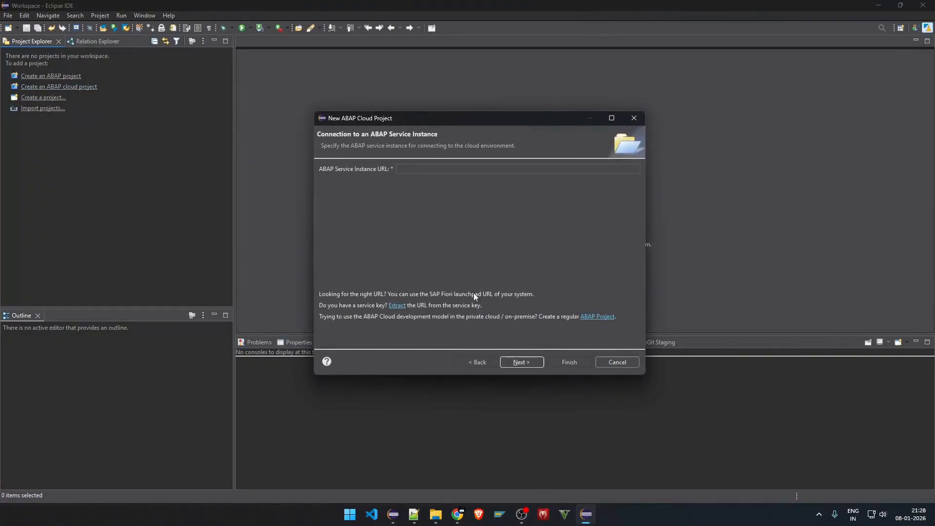
pyautogui.click(398, 306)
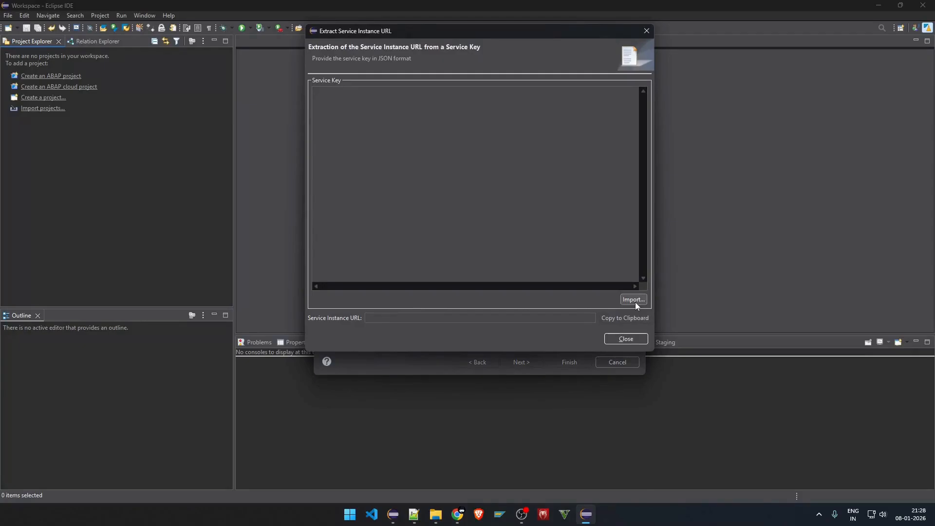
pyautogui.click(634, 300)
pyautogui.click(347, 151)
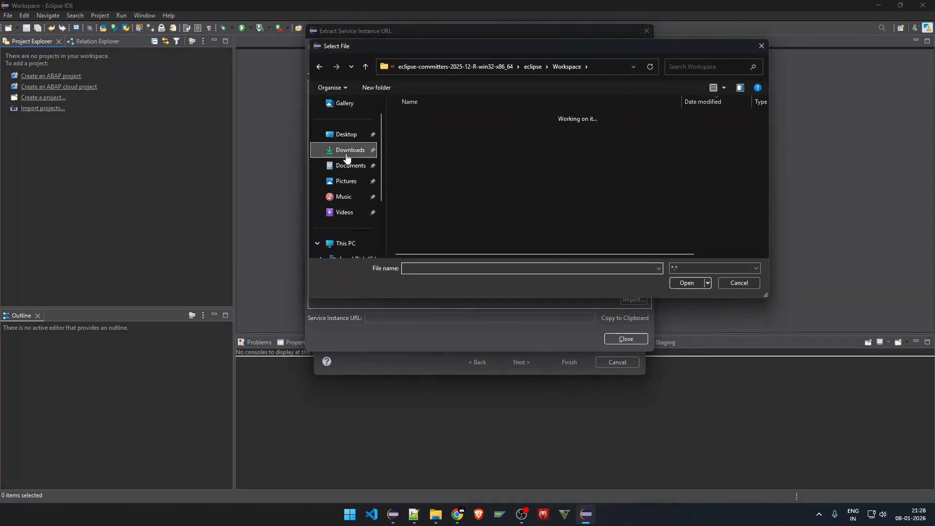
pyautogui.click(422, 130)
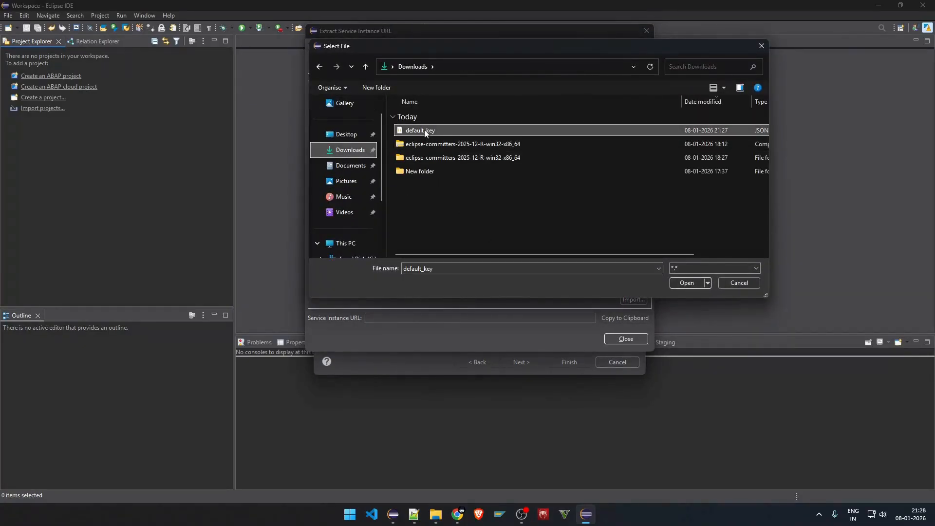
pyautogui.click(687, 282)
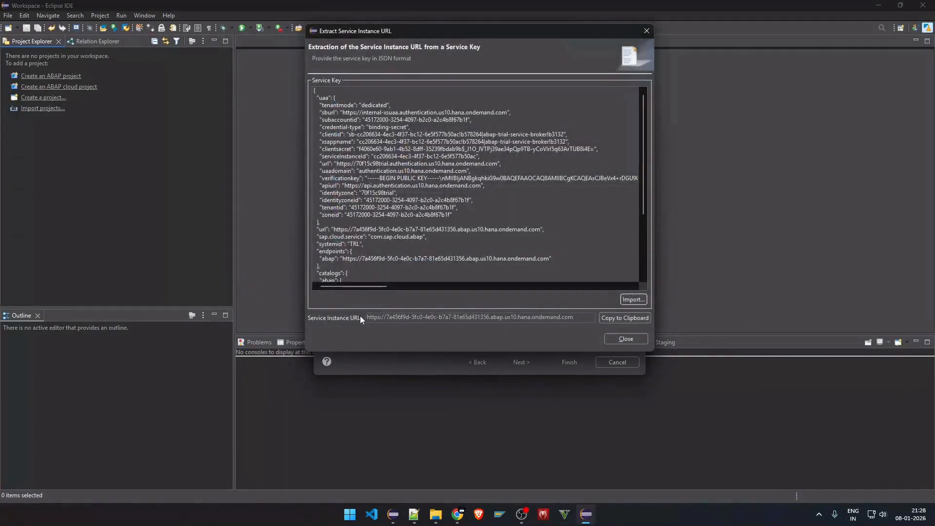
# - Copy the extracted service instance URL into the ABAP Service Instance URL of the new project and continue to the logon
pyautogui.click(610, 319)
pyautogui.click(613, 340)
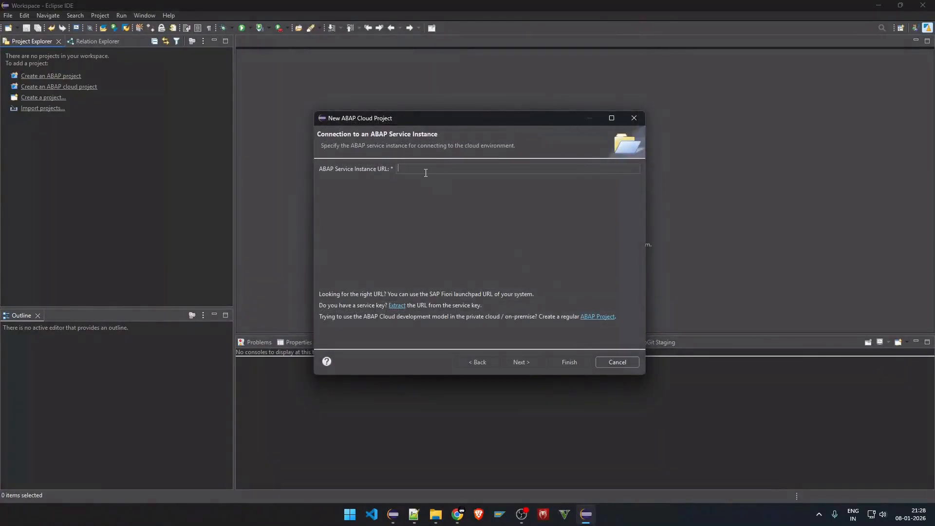
pyautogui.hotkey('ctrl', 'v')
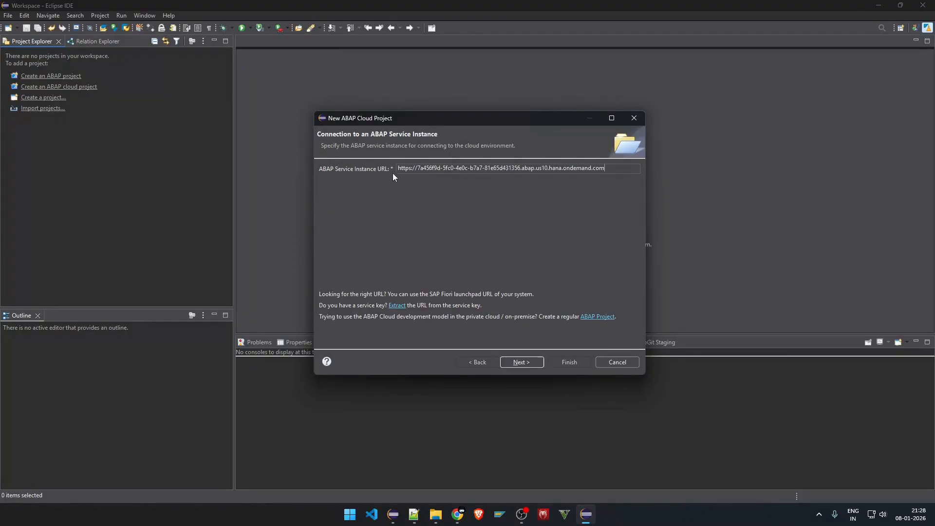
pyautogui.click(522, 363)
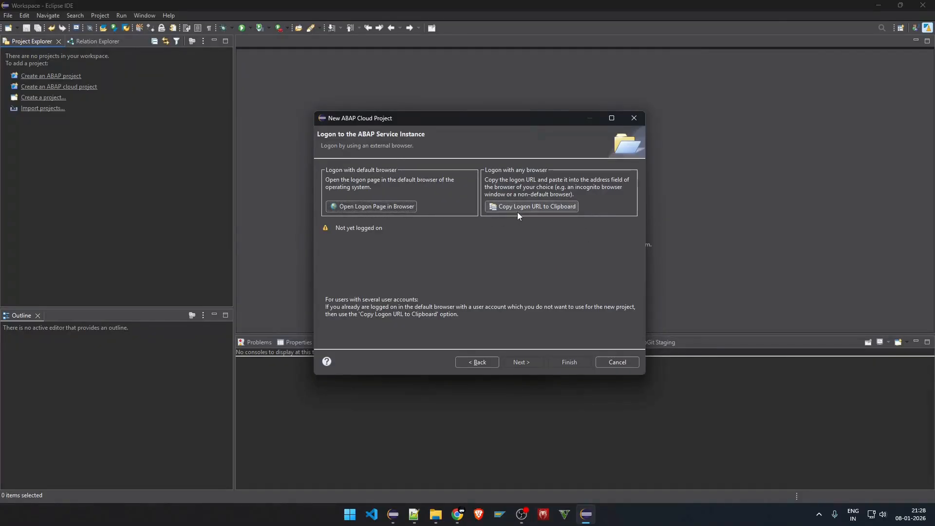
# - Log on to the ABAP service instance through the default browser, and finish creating the TRL_EN project in Eclipse, expanding it
pyautogui.click(378, 209)
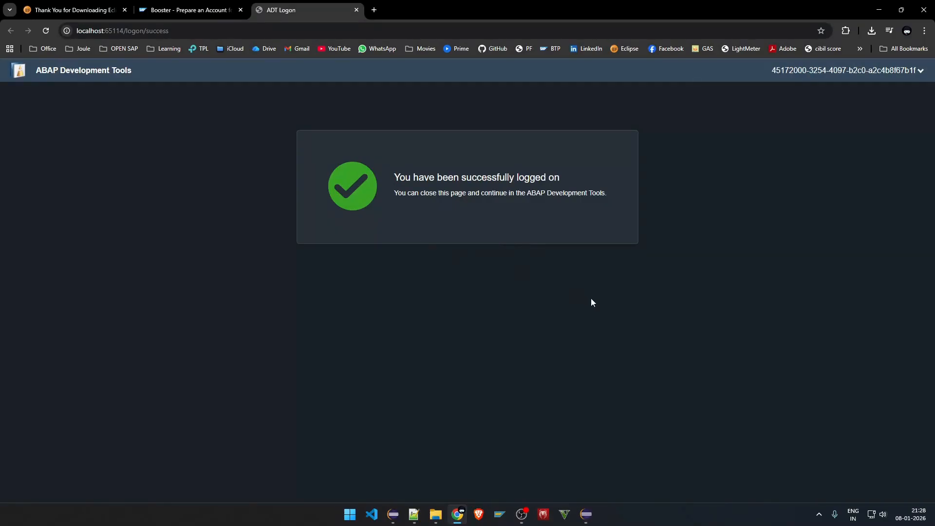
pyautogui.click(586, 515)
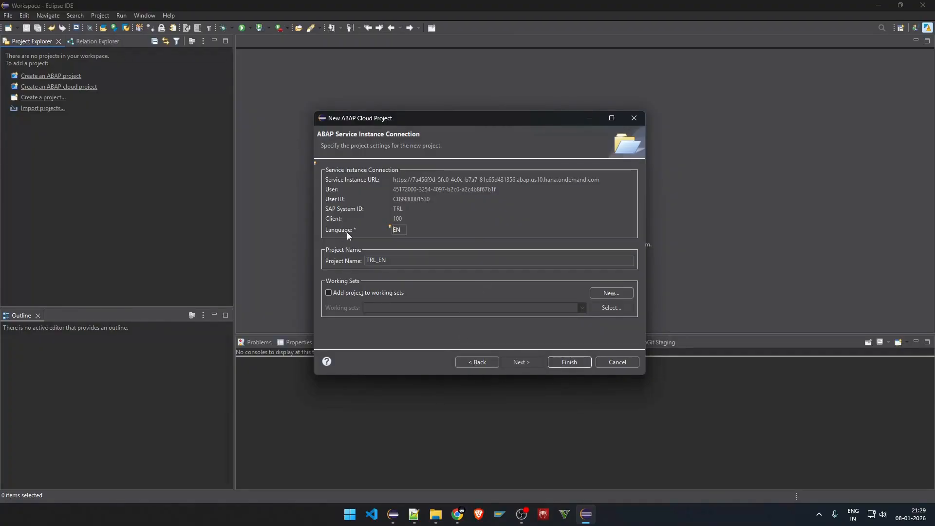
pyautogui.click(565, 363)
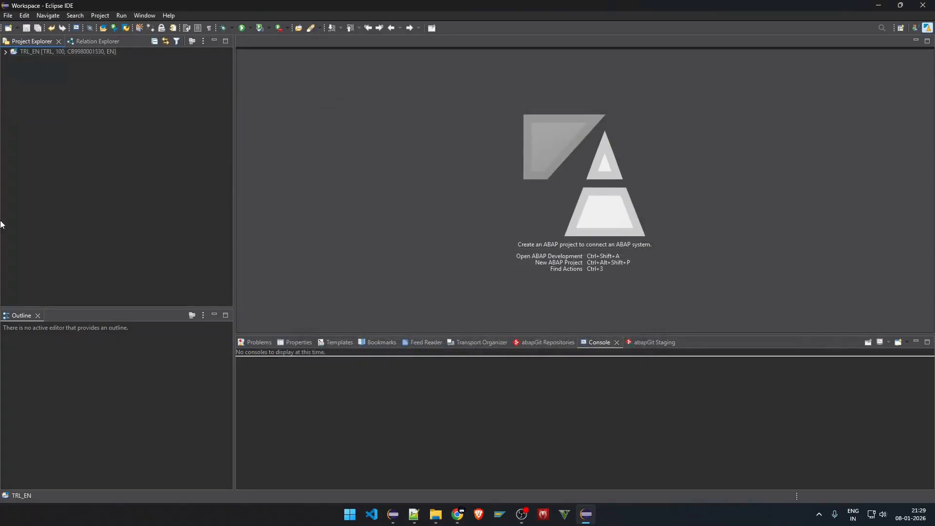
pyautogui.click(5, 52)
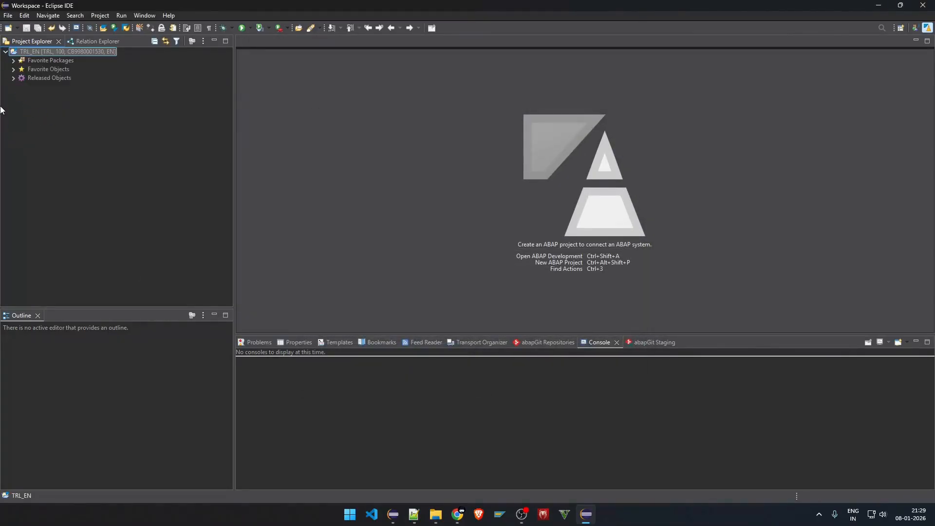